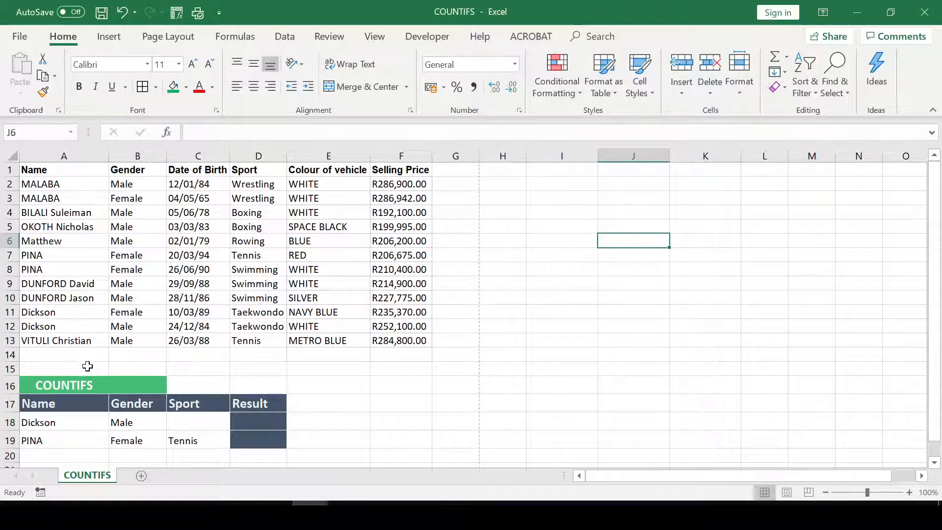
Examine the COUNTIFS criteria table in A16:D19, including the name, gender and sport criteria and the empty result cells
{"action": "left_click", "coordinate": [37, 385]}
{"action": "left_click_drag", "start_coordinate": [37, 385], "coordinate": [232, 447]}
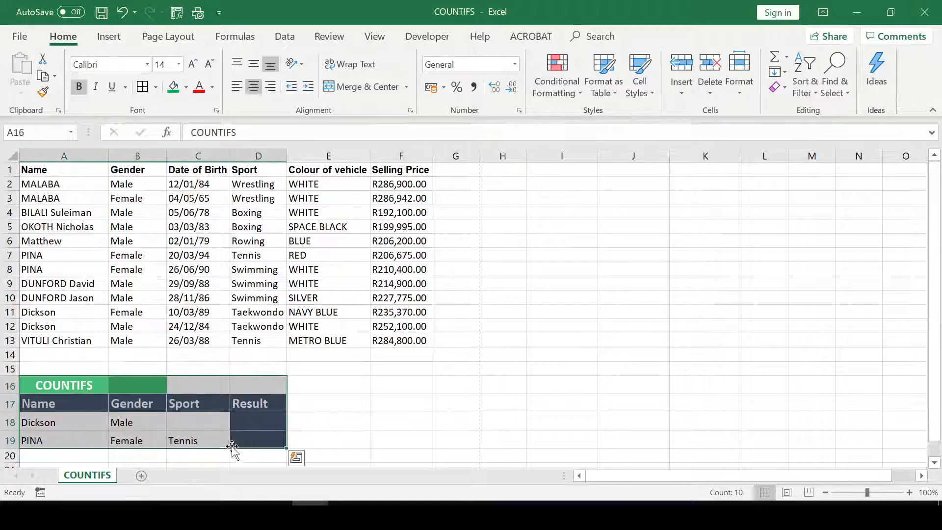
{"action": "left_click", "coordinate": [264, 427]}
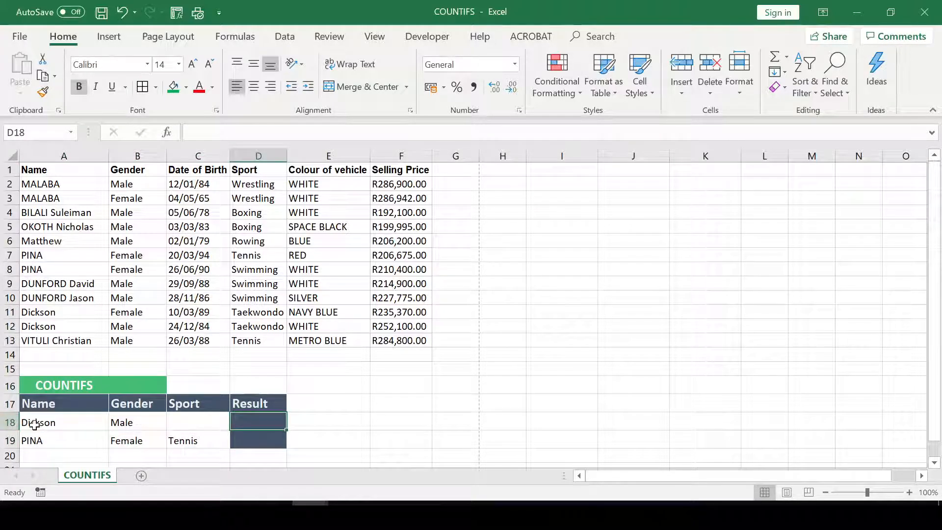
{"action": "left_click", "coordinate": [53, 422]}
{"action": "left_click_drag", "start_coordinate": [53, 422], "coordinate": [214, 429]}
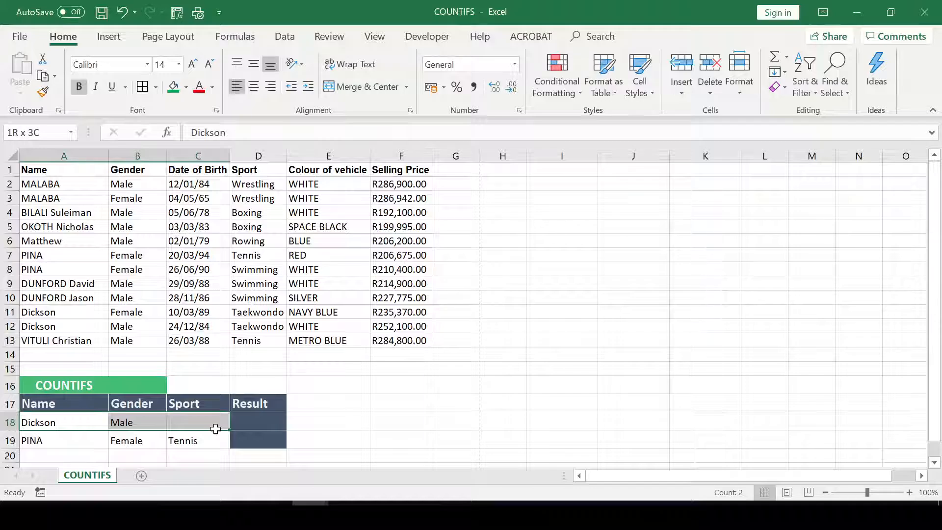
{"action": "left_click", "coordinate": [256, 422]}
{"action": "left_click_drag", "start_coordinate": [34, 441], "coordinate": [202, 442]}
{"action": "left_click", "coordinate": [259, 440]}
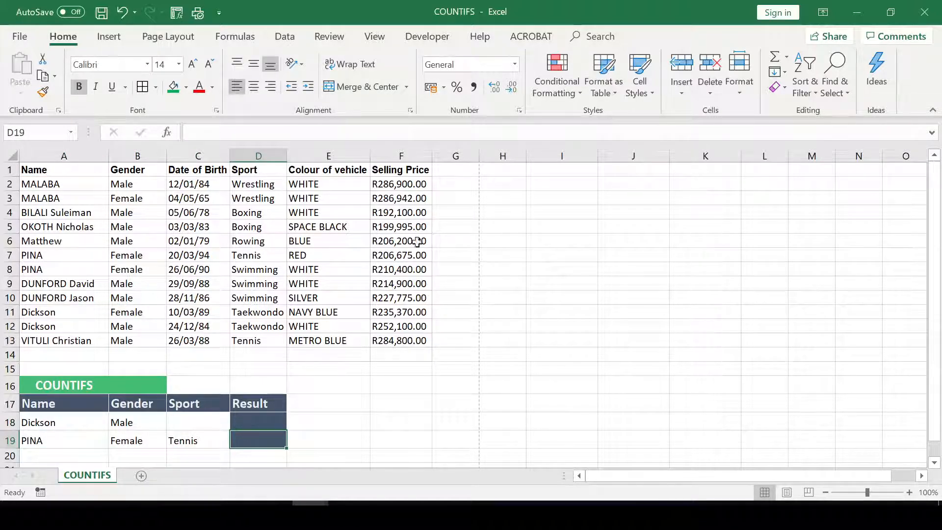
Review the source data columns from Name through Selling Price in A1:F13
{"action": "left_click_drag", "start_coordinate": [74, 175], "coordinate": [77, 275]}
{"action": "left_click_drag", "start_coordinate": [142, 168], "coordinate": [140, 343]}
{"action": "left_click_drag", "start_coordinate": [211, 170], "coordinate": [209, 341]}
{"action": "left_click", "coordinate": [272, 174]}
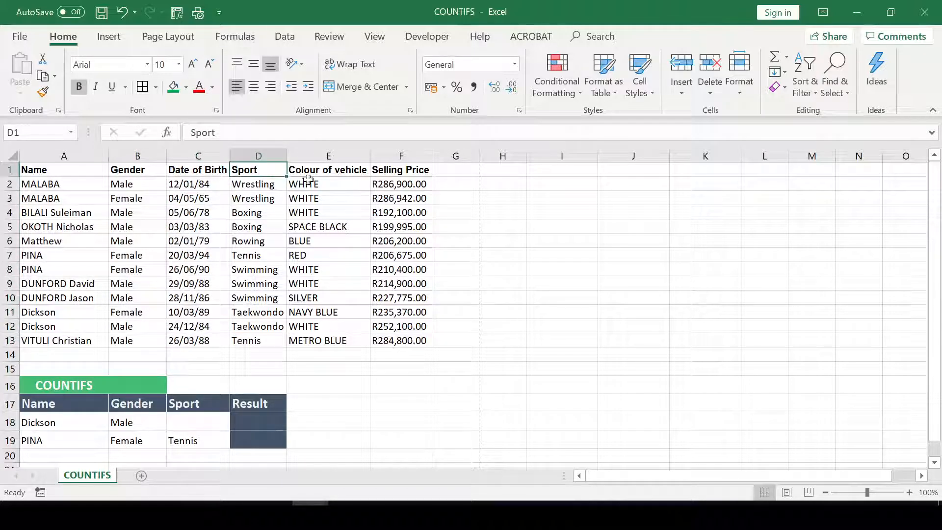
{"action": "left_click", "coordinate": [330, 170]}
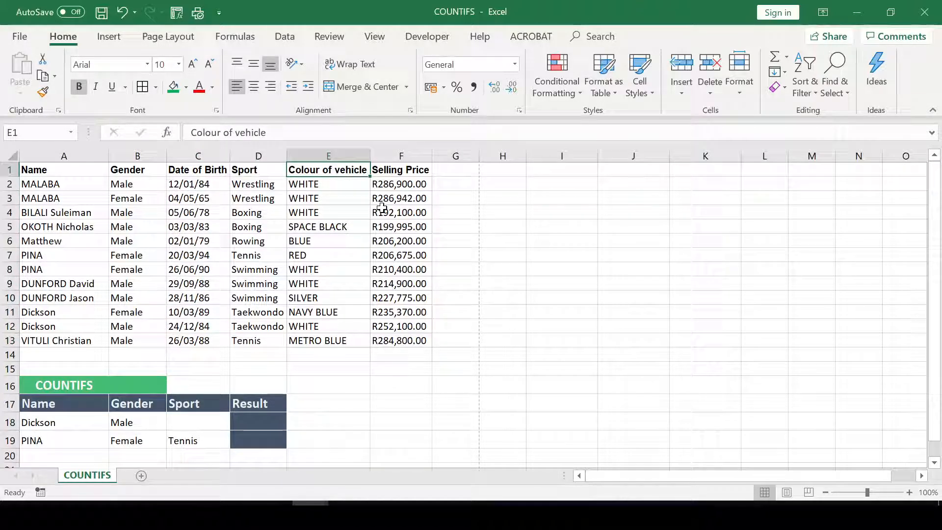
{"action": "left_click", "coordinate": [409, 176]}
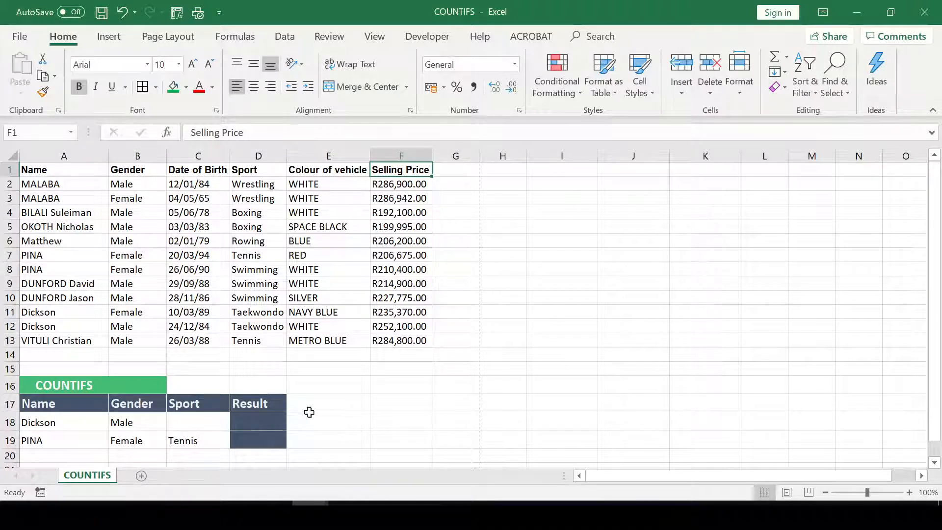
Start a COUNTIFS formula in D18 with A2:A13 as the first criteria range
{"action": "left_click", "coordinate": [267, 426]}
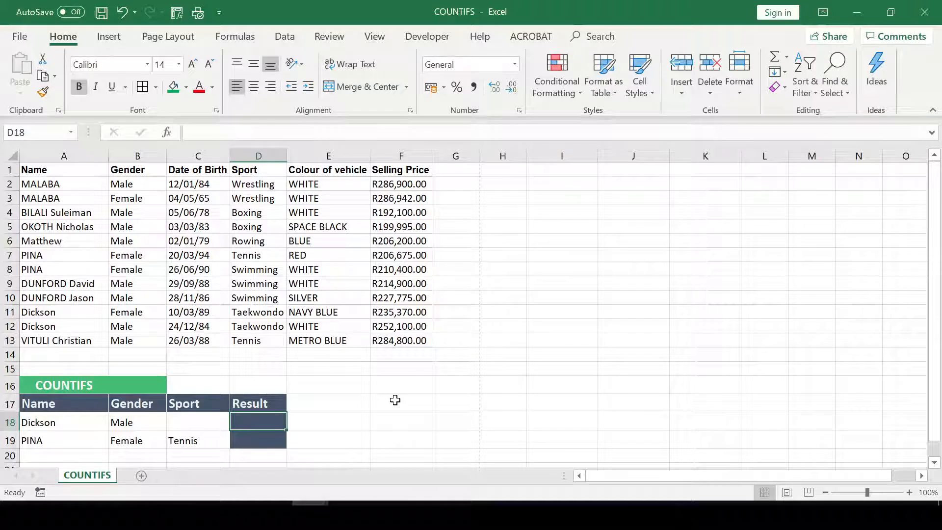
{"action": "type", "text": "="}
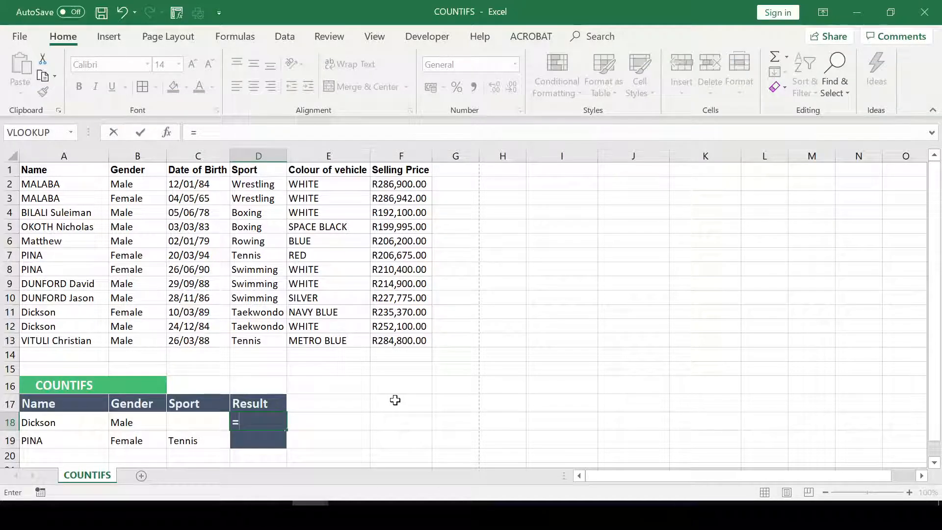
{"action": "type", "text": "coun"}
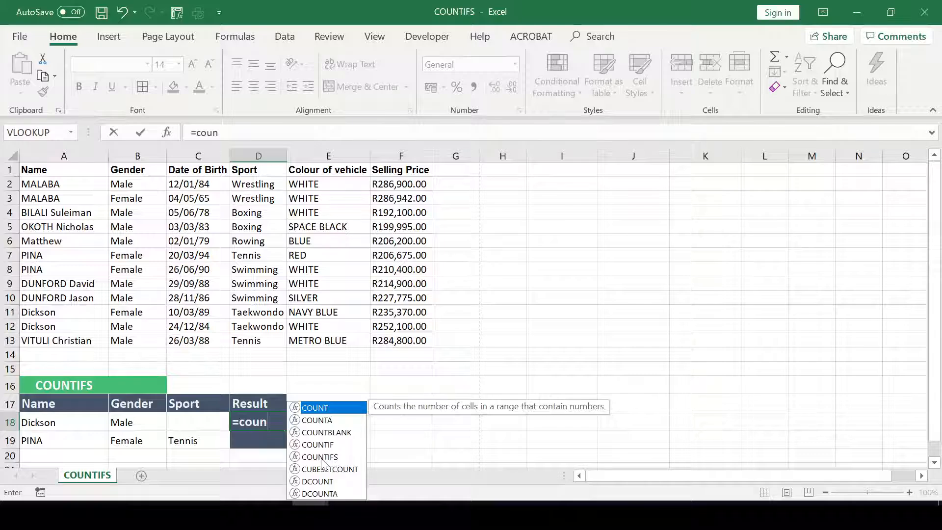
{"action": "double_click", "coordinate": [338, 457]}
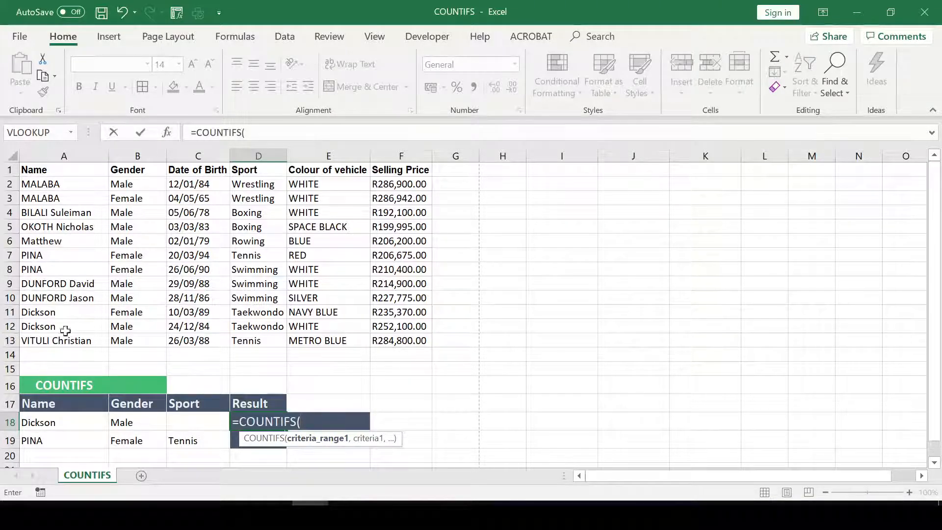
{"action": "left_click_drag", "start_coordinate": [50, 185], "coordinate": [69, 337]}
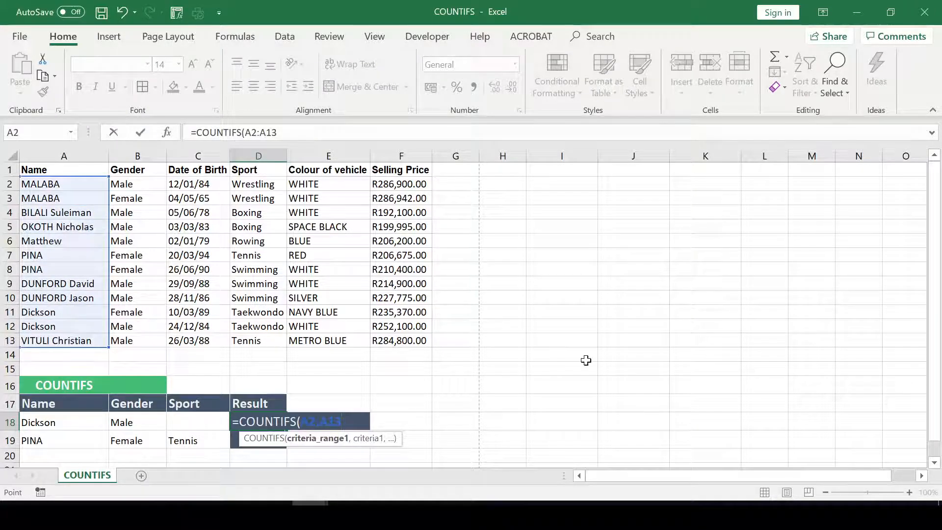
Open the function arguments for the D18 formula and set Criteria1 to the name shown in A18
{"action": "left_click", "coordinate": [166, 133]}
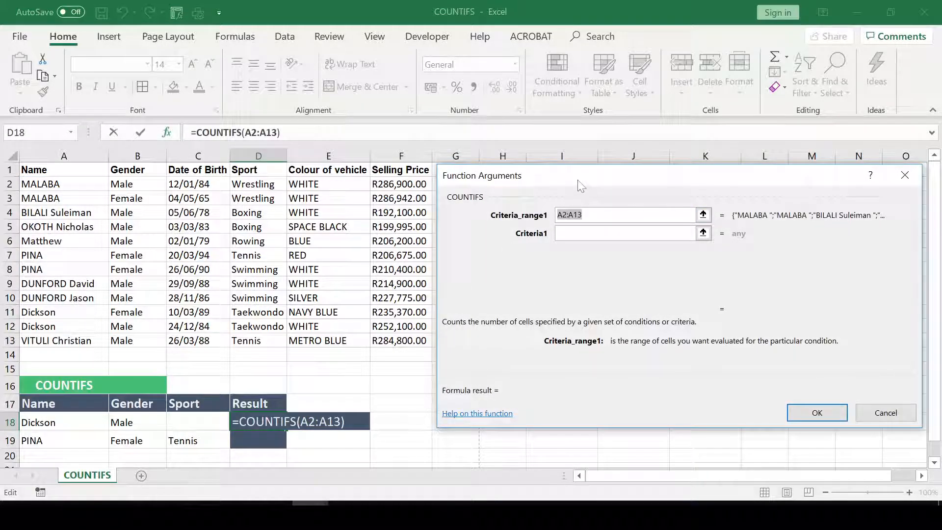
{"action": "left_click_drag", "start_coordinate": [578, 179], "coordinate": [580, 178]}
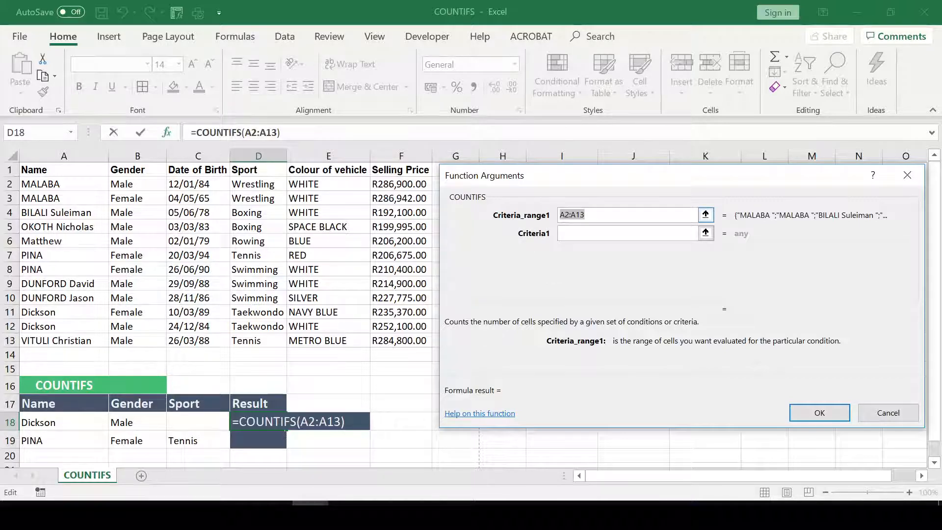
{"action": "left_click", "coordinate": [566, 235]}
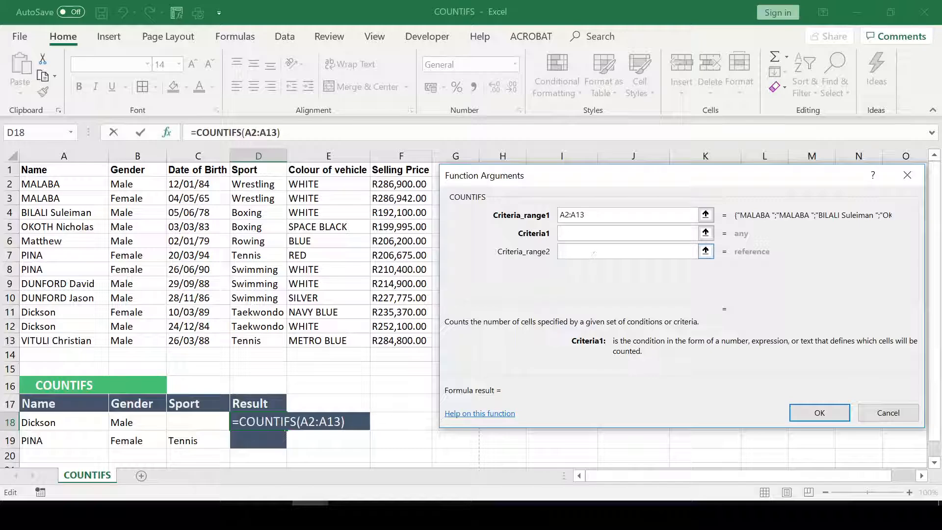
{"action": "type", "text": "Dickson"}
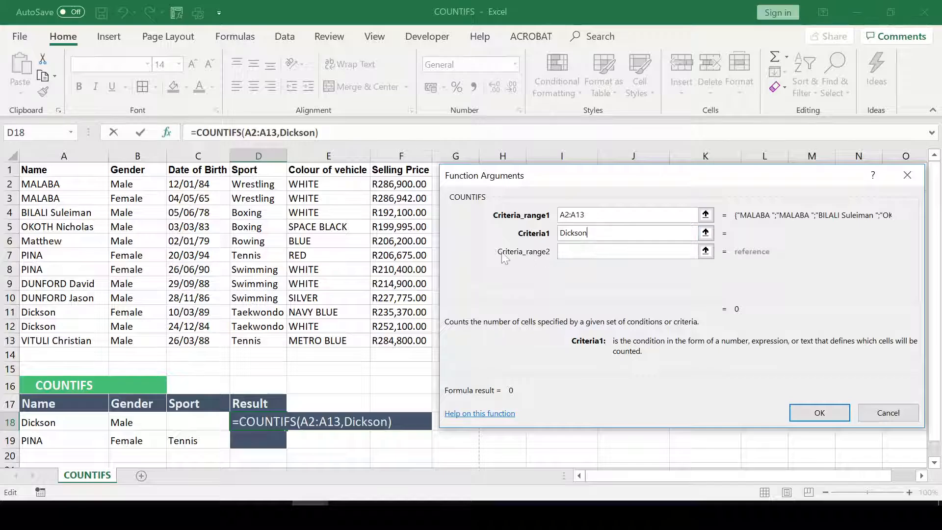
{"action": "key", "text": "Tab"}
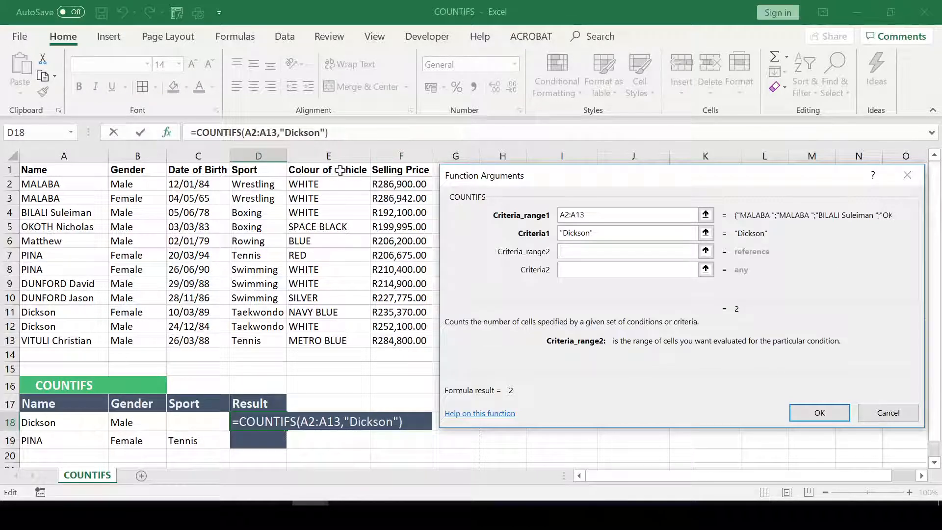
Add B2:B13 as the second criteria range with the criterion Male and complete the D18 formula
{"action": "left_click", "coordinate": [143, 184]}
{"action": "left_click_drag", "start_coordinate": [142, 184], "coordinate": [138, 342]}
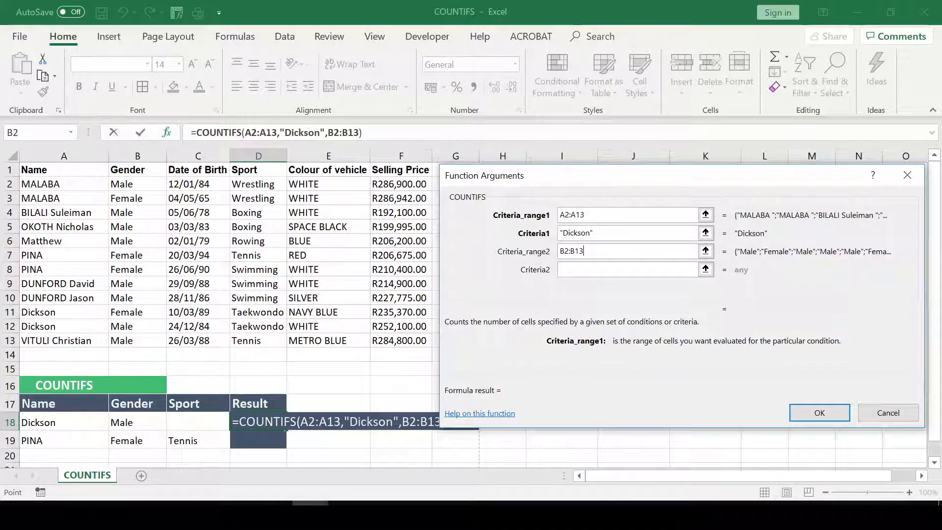
{"action": "left_click", "coordinate": [589, 271]}
{"action": "type", "text": "Male"}
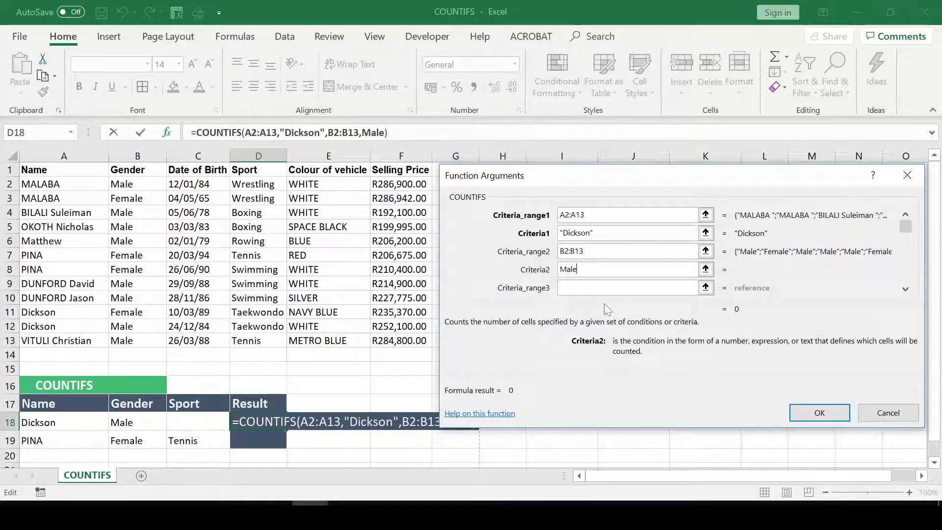
{"action": "key", "text": "Tab"}
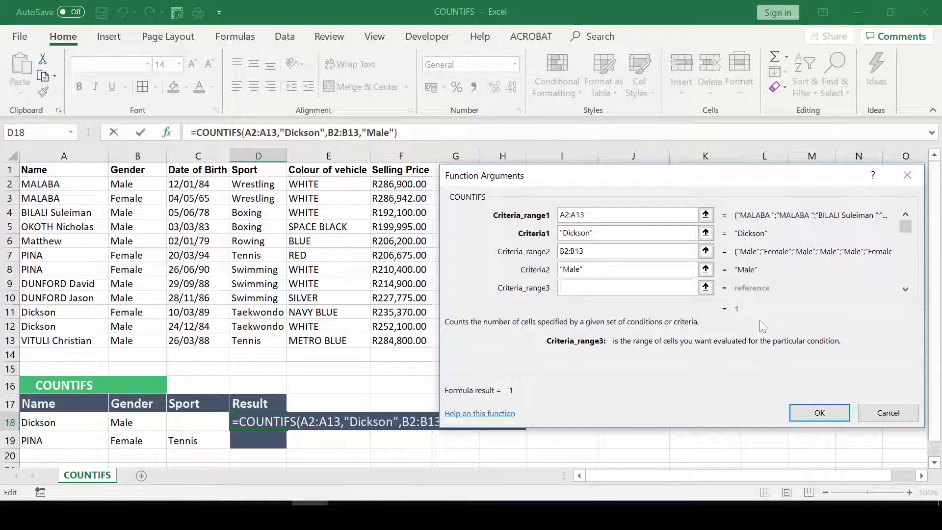
{"action": "left_click", "coordinate": [820, 414]}
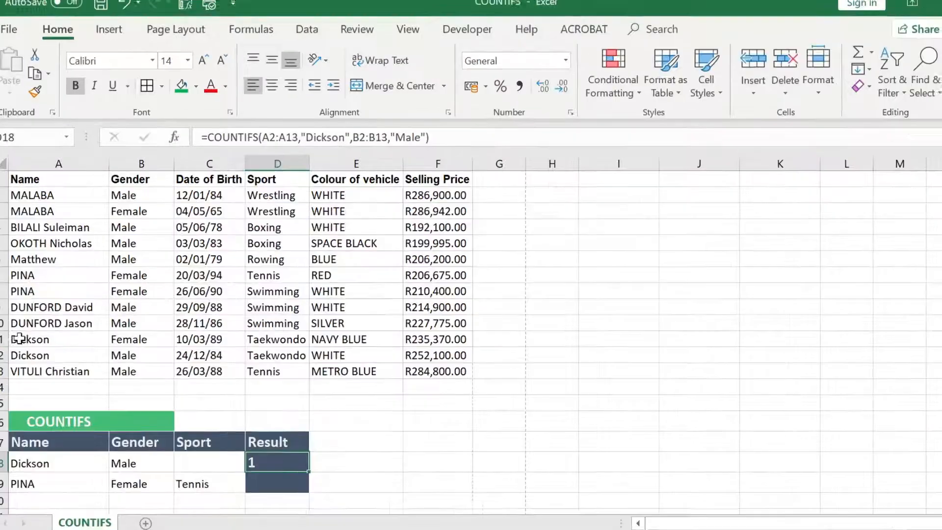
Check the count in D18 against the matching records in rows 11 and 12
{"action": "left_click_drag", "start_coordinate": [22, 313], "coordinate": [479, 356]}
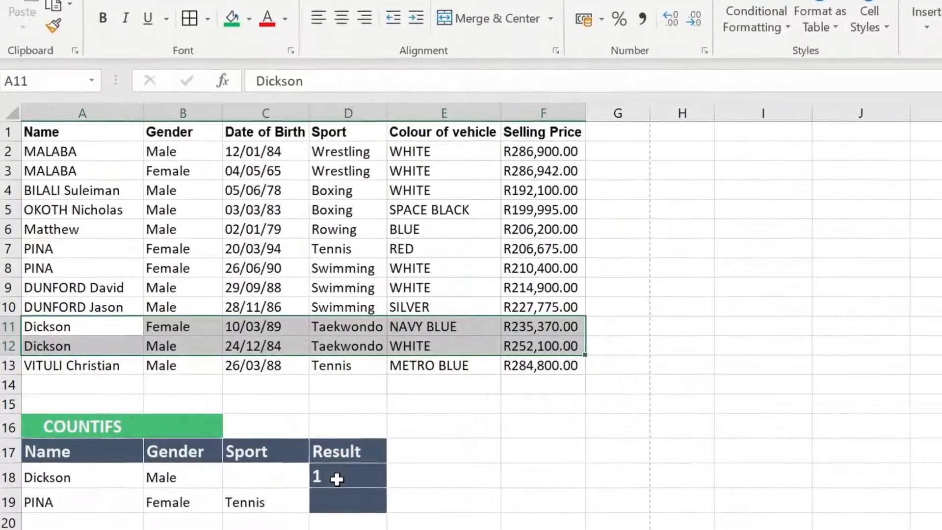
{"action": "left_click", "coordinate": [337, 479]}
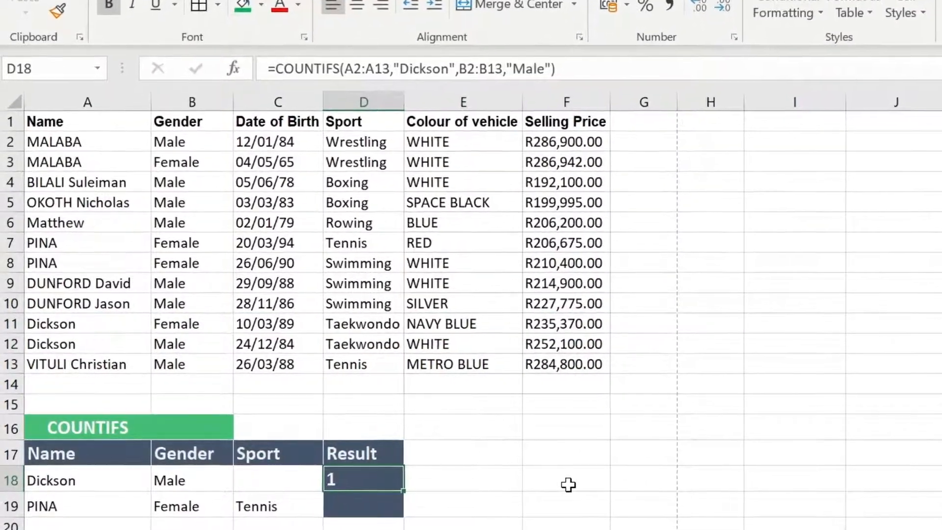
{"action": "left_click", "coordinate": [566, 451]}
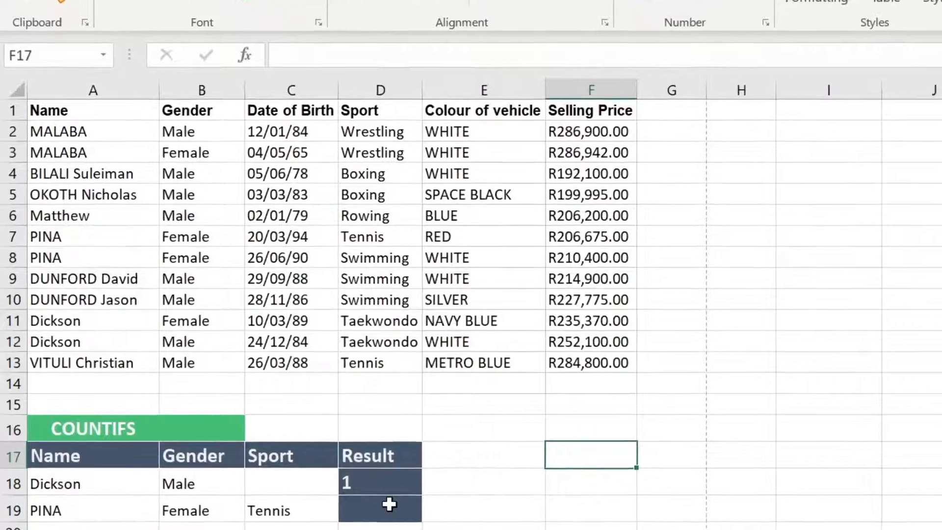
Start a COUNTIFS formula in D19 with A2:A13 as the first criteria range
{"action": "left_click", "coordinate": [389, 504]}
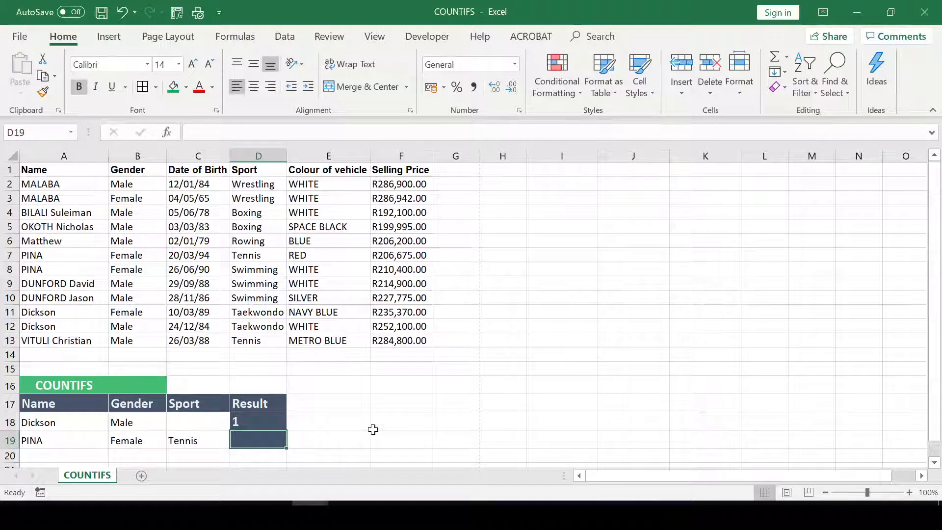
{"action": "type", "text": "="}
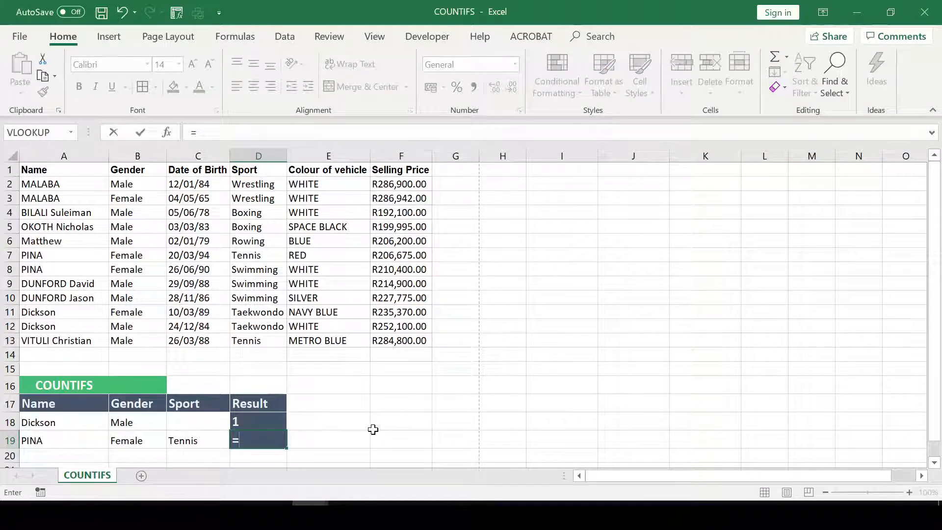
{"action": "type", "text": "coi"}
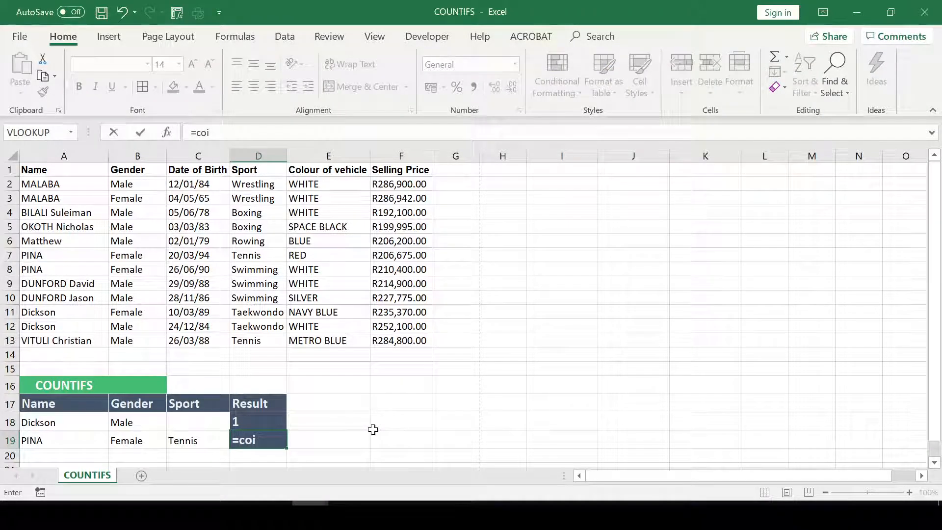
{"action": "key", "text": "BackSpace"}
{"action": "type", "text": "un"}
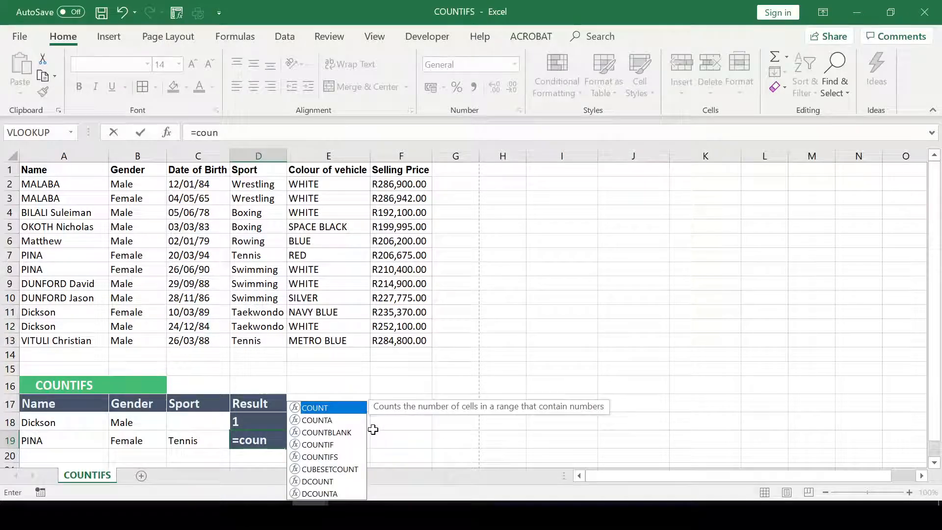
{"action": "double_click", "coordinate": [320, 457]}
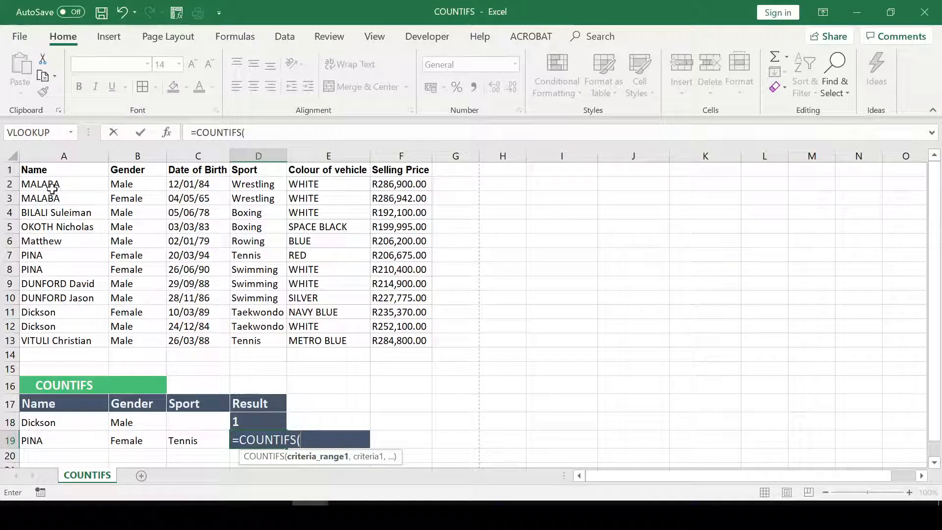
{"action": "left_click_drag", "start_coordinate": [63, 186], "coordinate": [63, 339]}
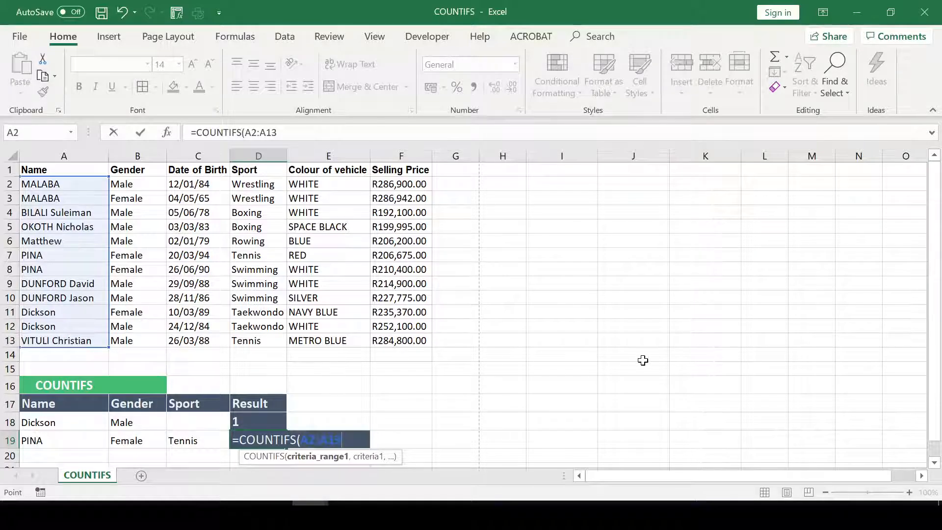
Open the function arguments for the D19 formula and set Criteria1 to the name in A19, in capitals
{"action": "left_click", "coordinate": [168, 133]}
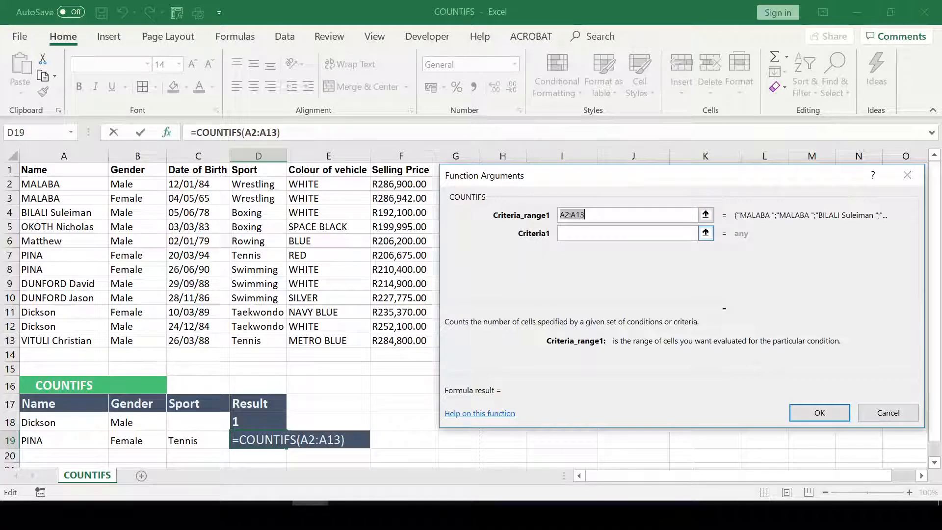
{"action": "left_click", "coordinate": [561, 233]}
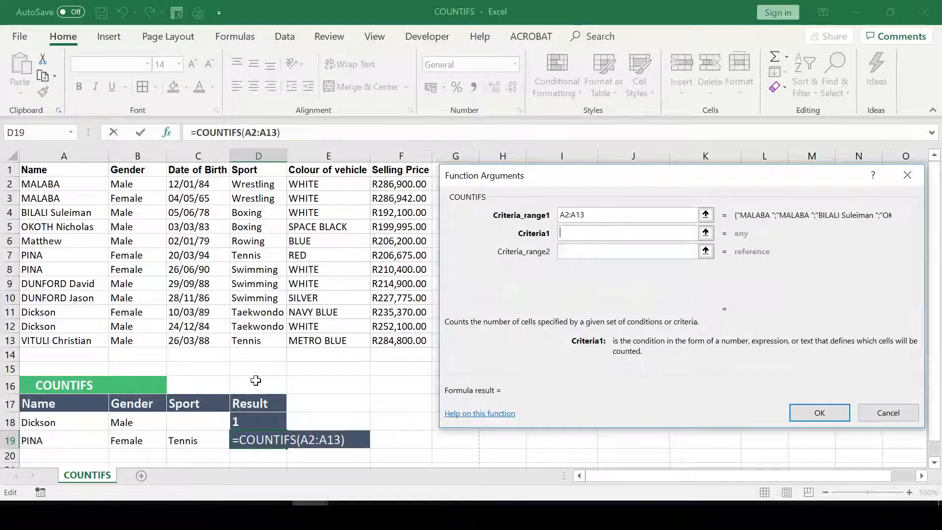
{"action": "type", "text": "P"}
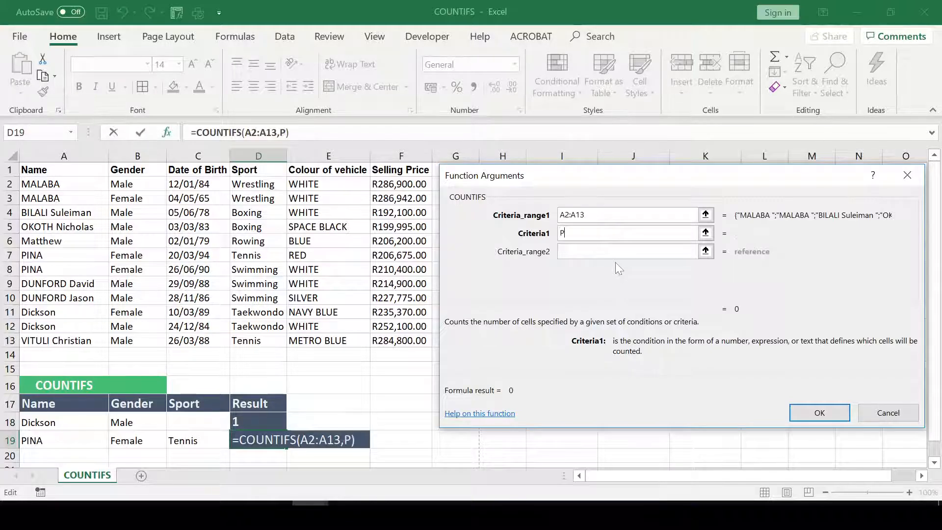
{"action": "type", "text": "ina"}
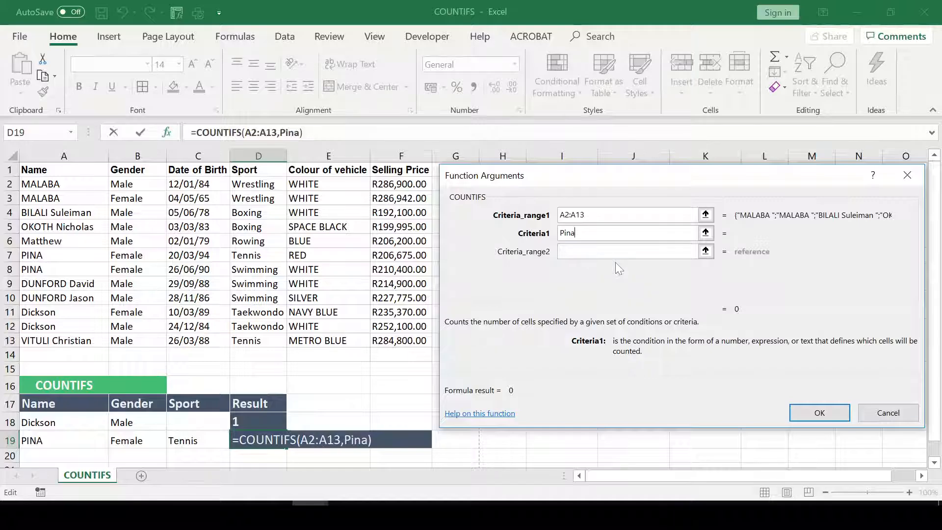
{"action": "key", "text": "BackSpace"}
{"action": "key", "text": "BackSpace"}
{"action": "key", "text": "BackSpace"}
{"action": "type", "text": "INA"}
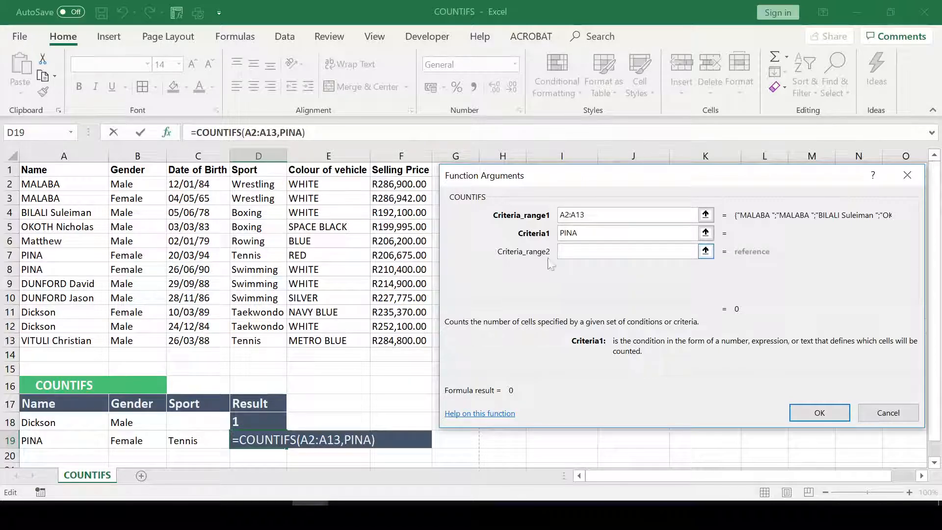
Add B2:B13 as the second criteria range of the D19 formula with the criterion Female
{"action": "key", "text": "Tab"}
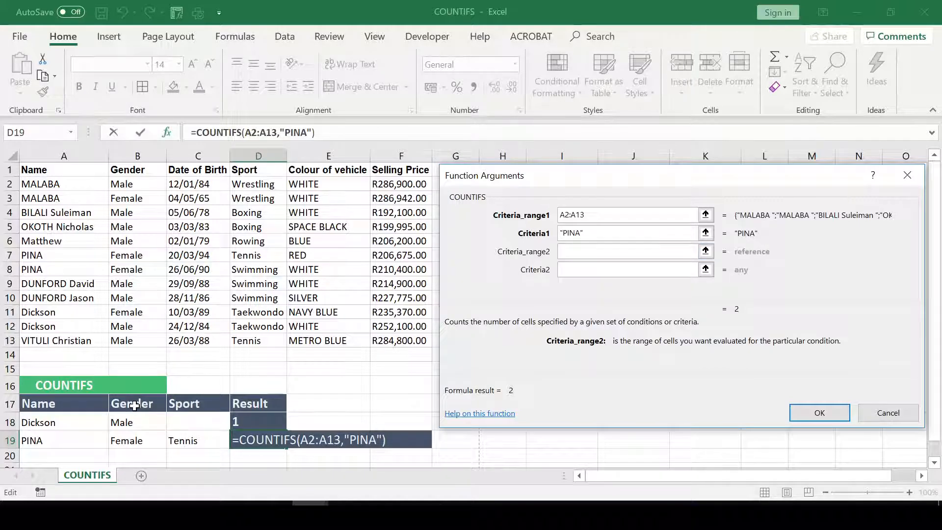
{"action": "left_click", "coordinate": [132, 185]}
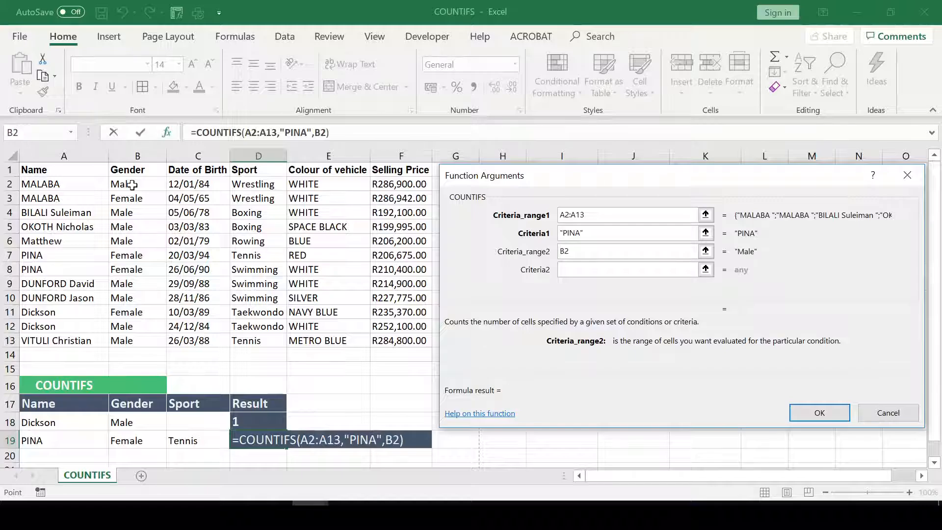
{"action": "left_click_drag", "start_coordinate": [132, 185], "coordinate": [140, 345]}
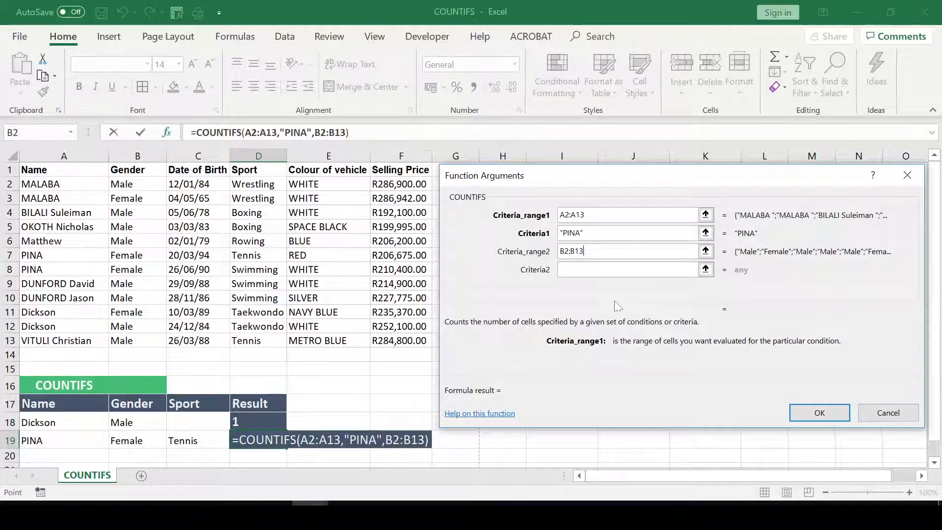
{"action": "key", "text": "Tab"}
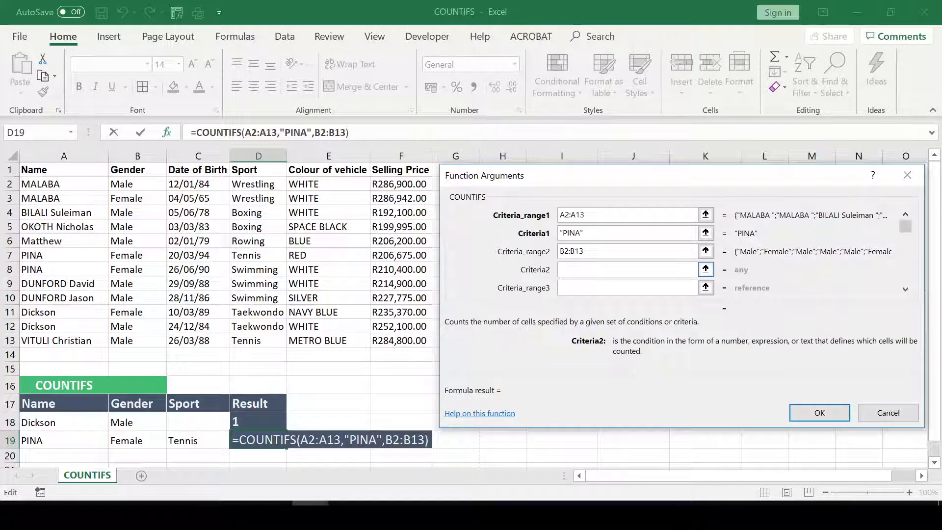
{"action": "type", "text": "Female"}
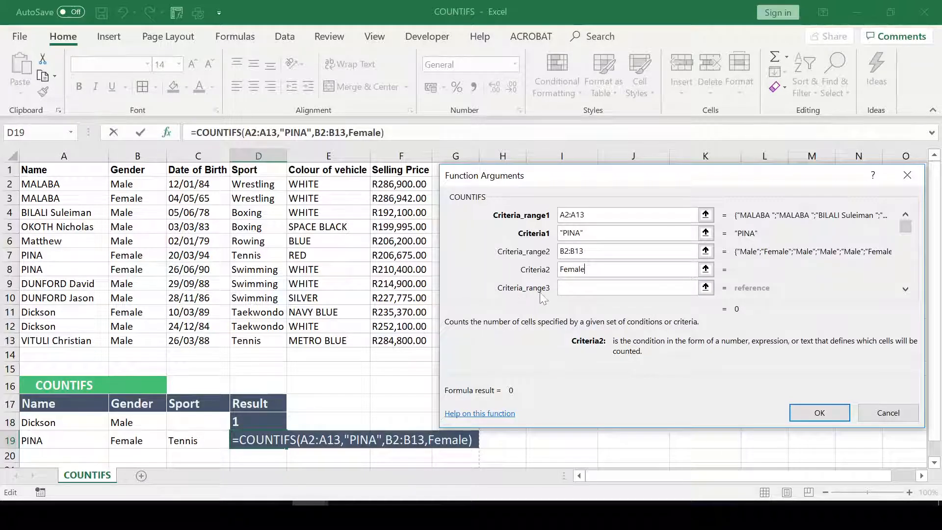
{"action": "key", "text": "Tab"}
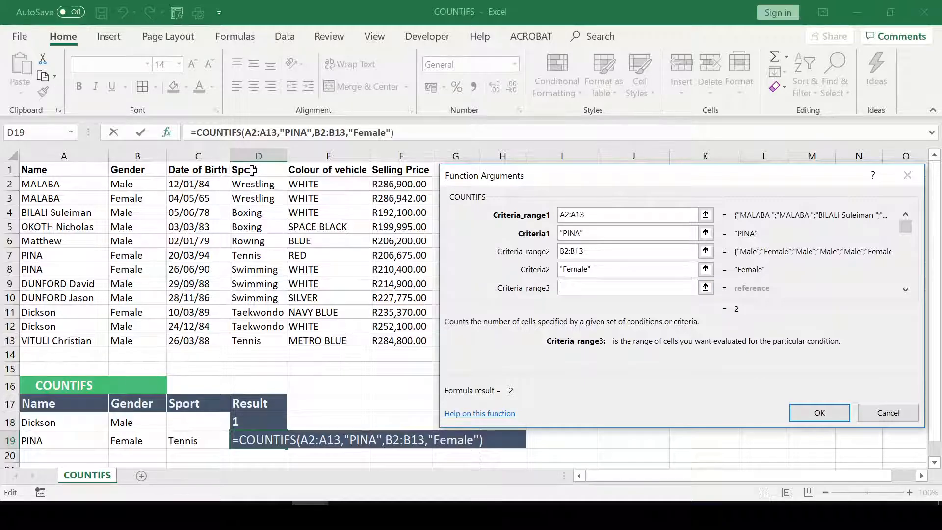
Add D2:D13 as the third criteria range with the criterion Tennis and complete the D19 formula
{"action": "left_click_drag", "start_coordinate": [257, 183], "coordinate": [253, 343]}
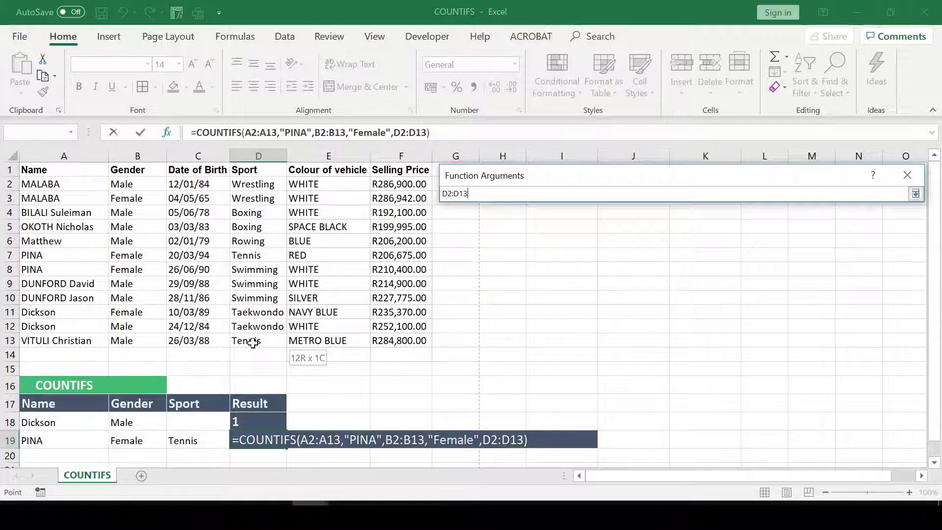
{"action": "left_click_drag", "start_coordinate": [253, 343], "coordinate": [252, 343]}
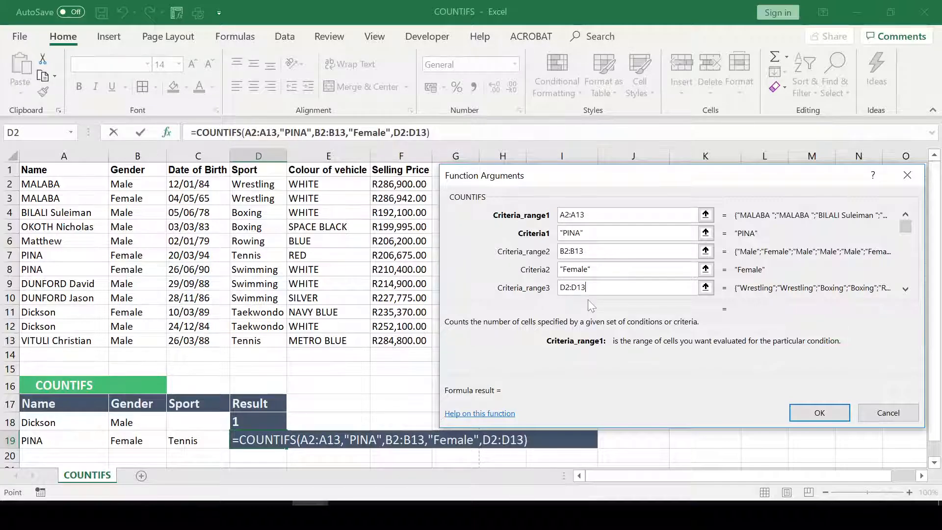
{"action": "key", "text": "Tab"}
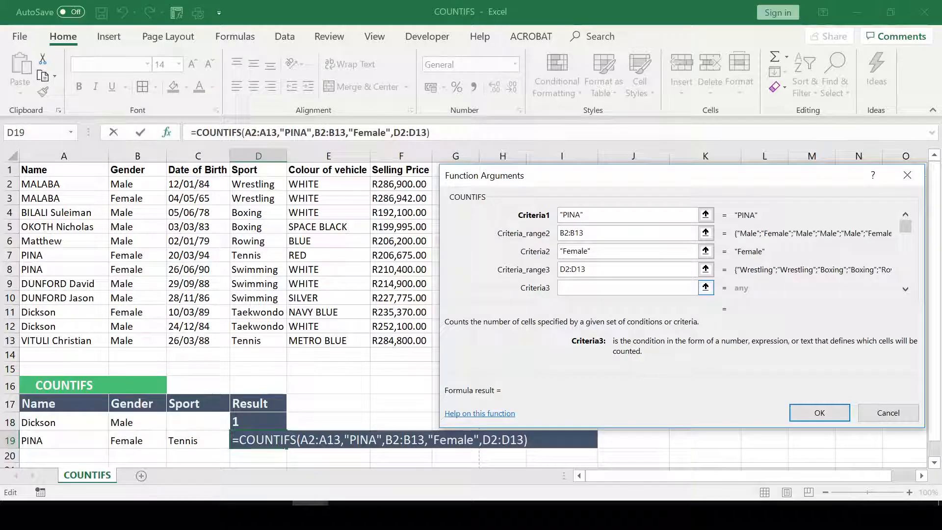
{"action": "type", "text": "Tennis"}
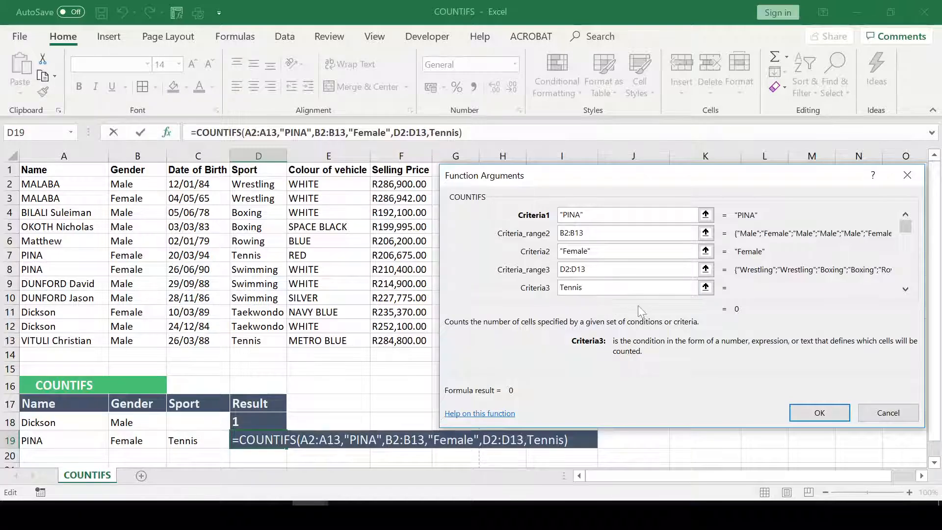
{"action": "key", "text": "Tab"}
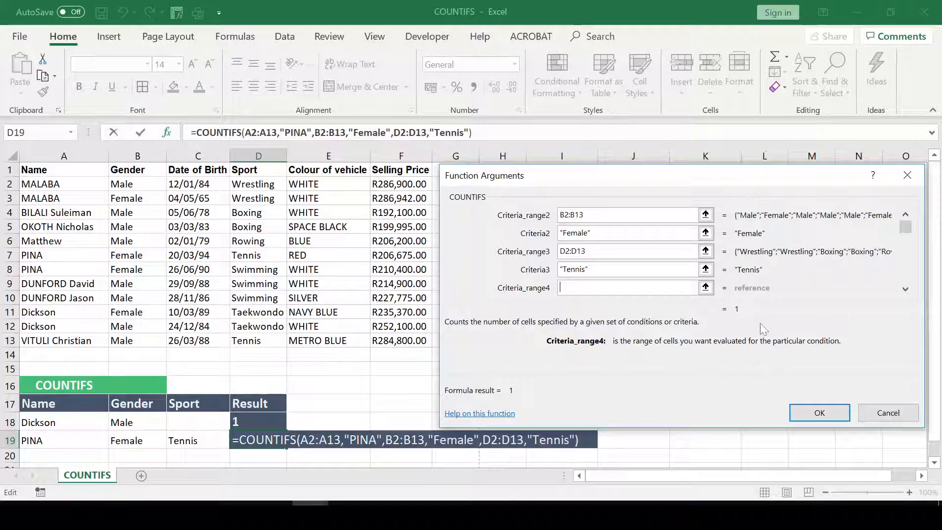
{"action": "left_click", "coordinate": [820, 413]}
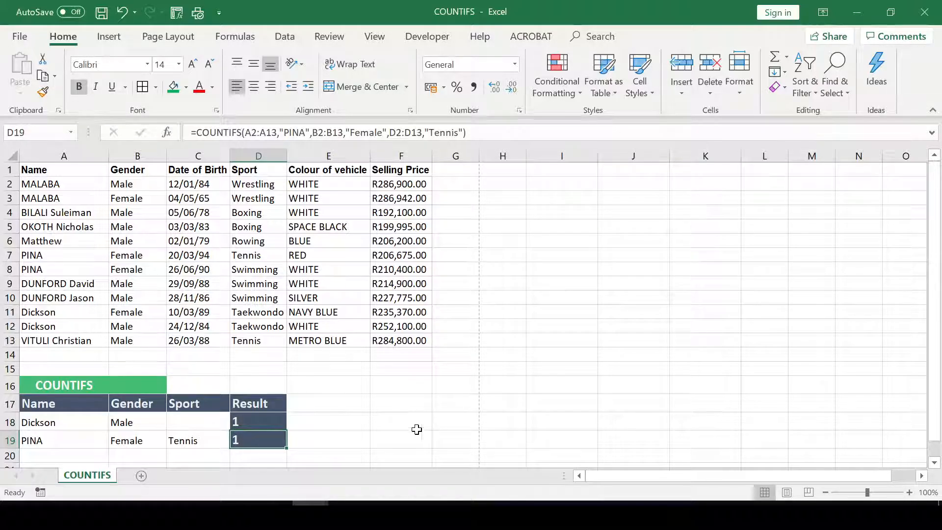
Check the count in D19 against the matching records in rows 7 and 8
{"action": "left_click", "coordinate": [9, 440]}
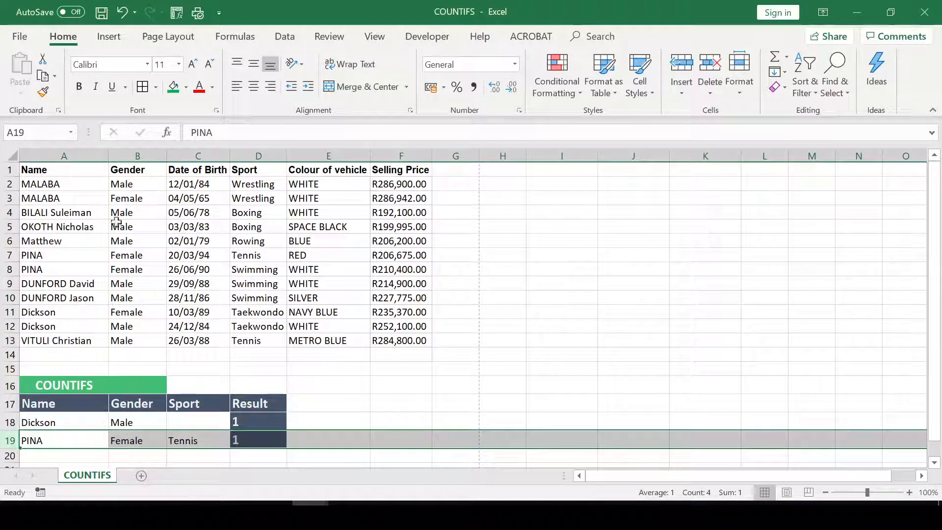
{"action": "left_click", "coordinate": [32, 256]}
{"action": "left_click_drag", "start_coordinate": [31, 256], "coordinate": [395, 270]}
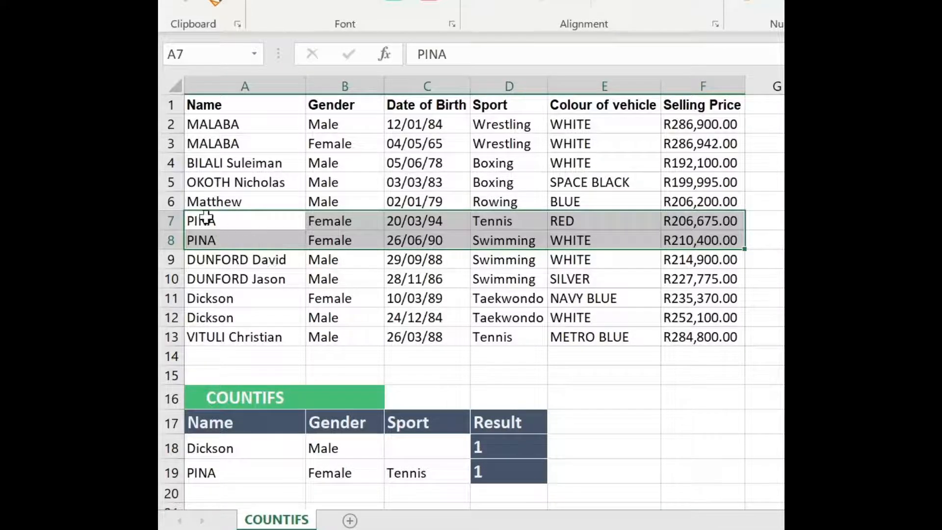
{"action": "left_click_drag", "start_coordinate": [191, 220], "coordinate": [542, 226]}
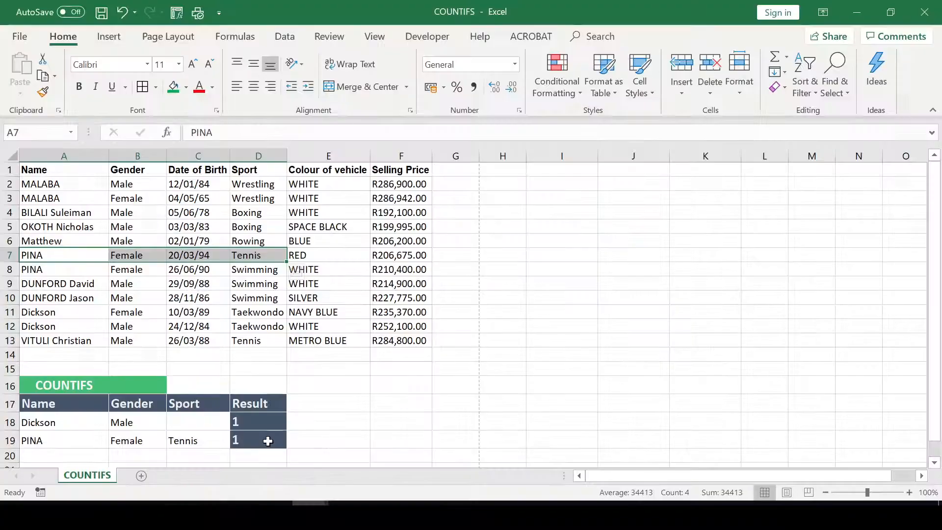
{"action": "left_click", "coordinate": [520, 472]}
{"action": "left_click", "coordinate": [535, 342]}
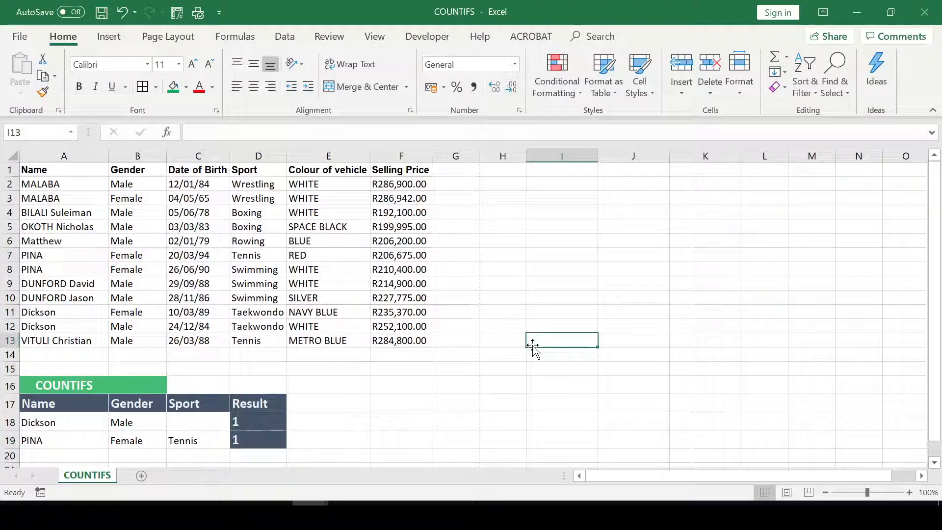